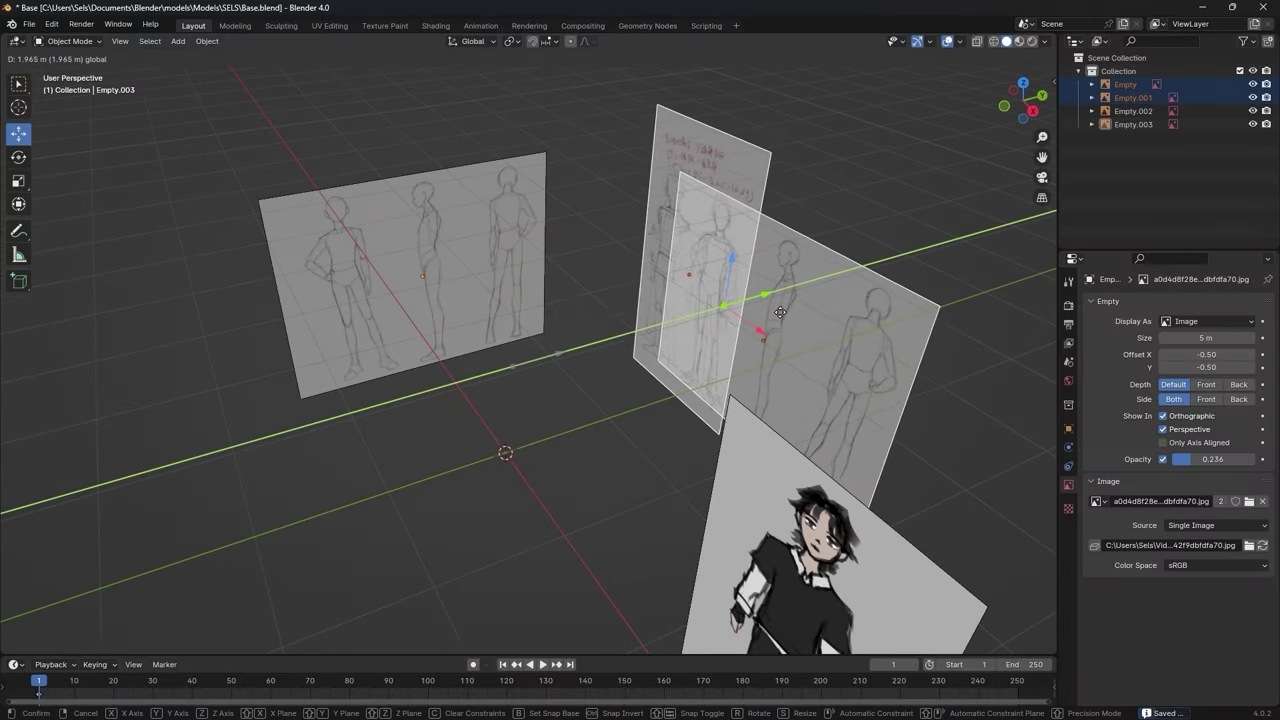
Step: Switch to the front view to see the reference drawings flat
key("KP_1")
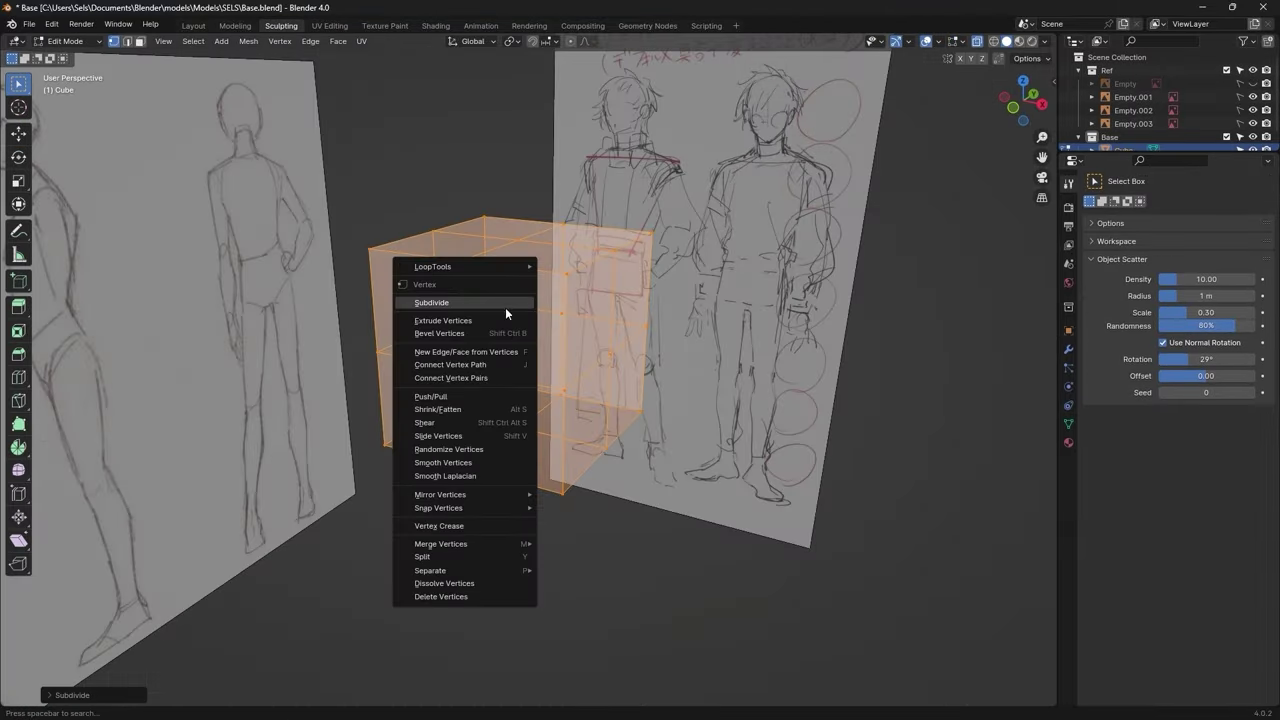
Step: Add a subdivided cube and stretch it down over the reference torso
left_click(505, 304)
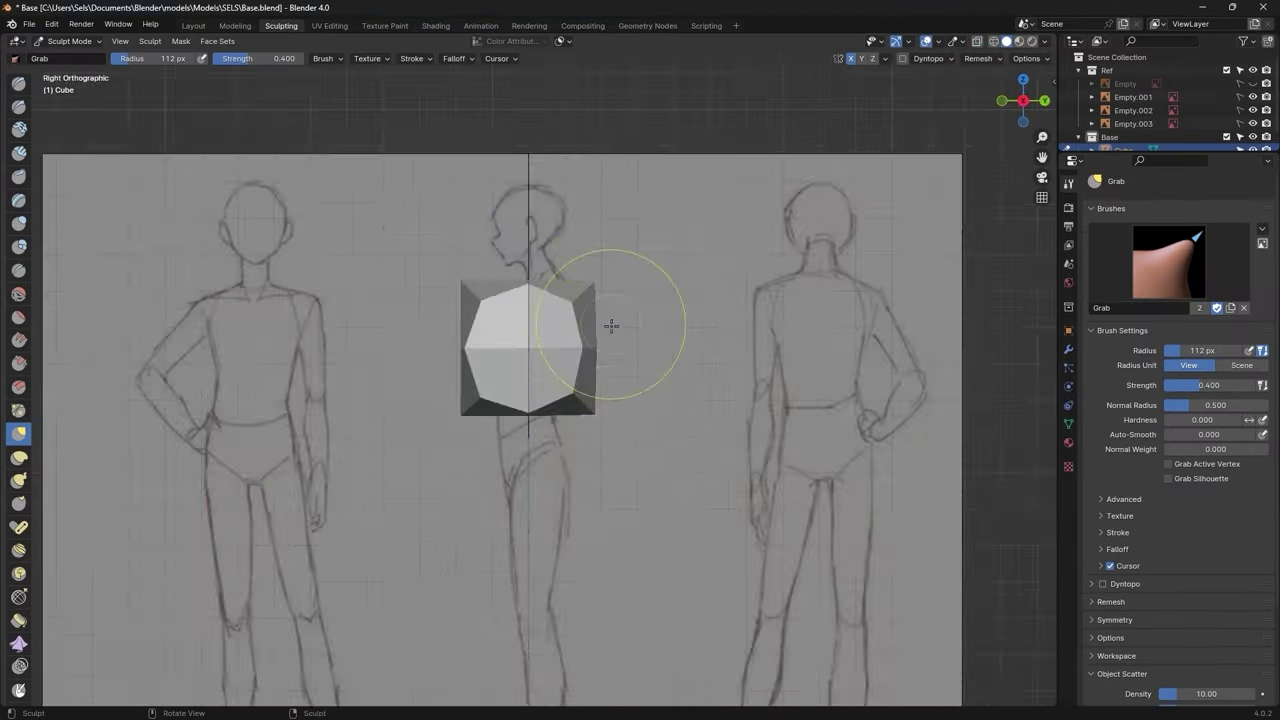
left_click_drag(504, 366, 530, 420)
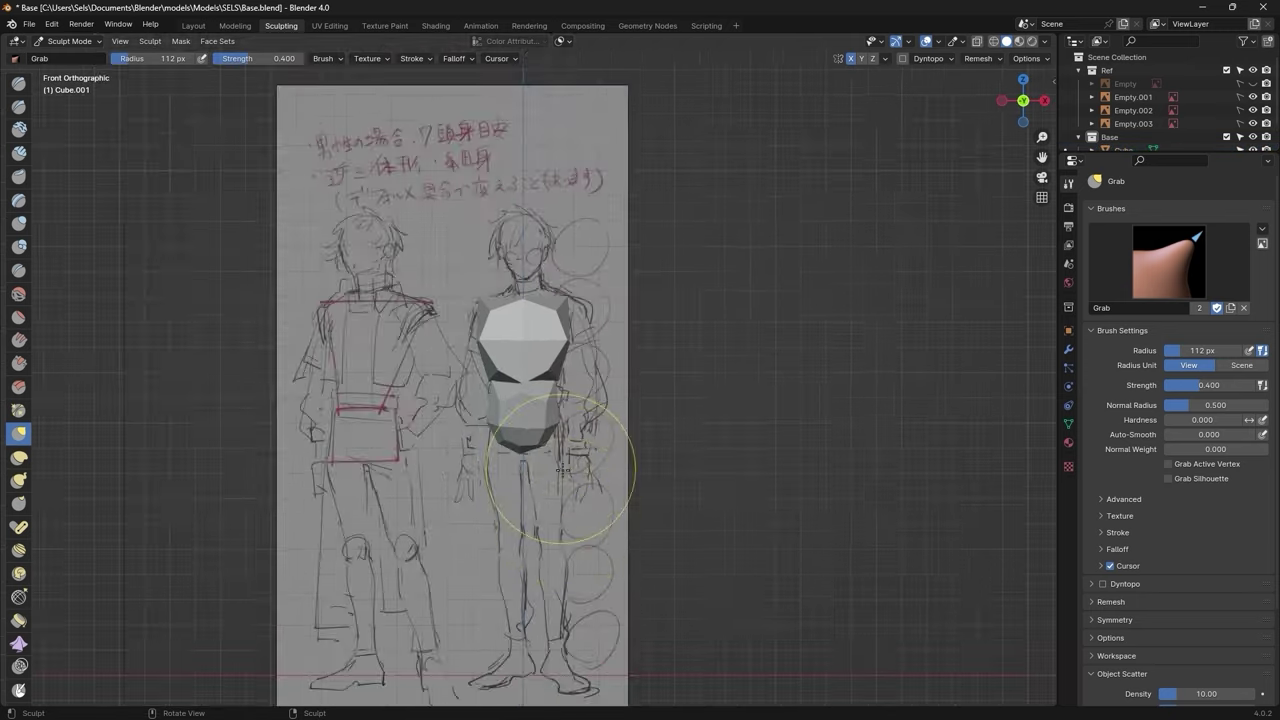
left_click(65, 41)
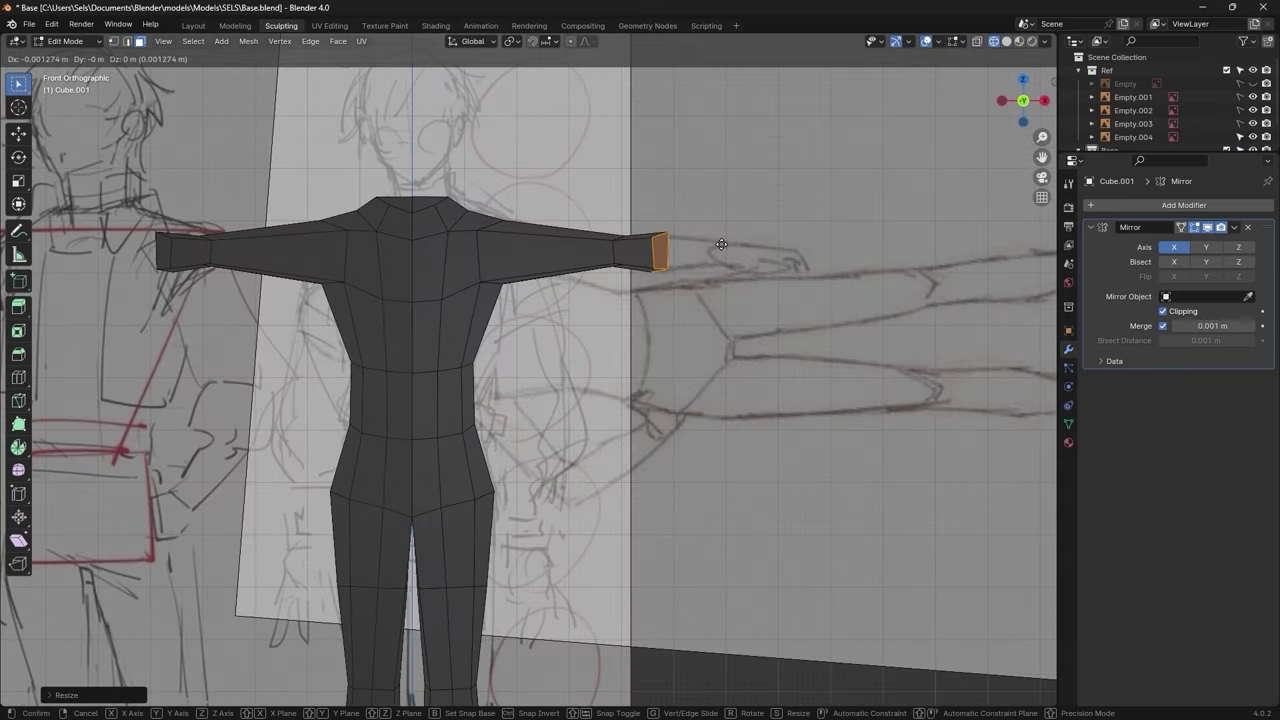
Step: Extrude the arm outward from its end face and show the wireframe overlay over the mesh
key("e")
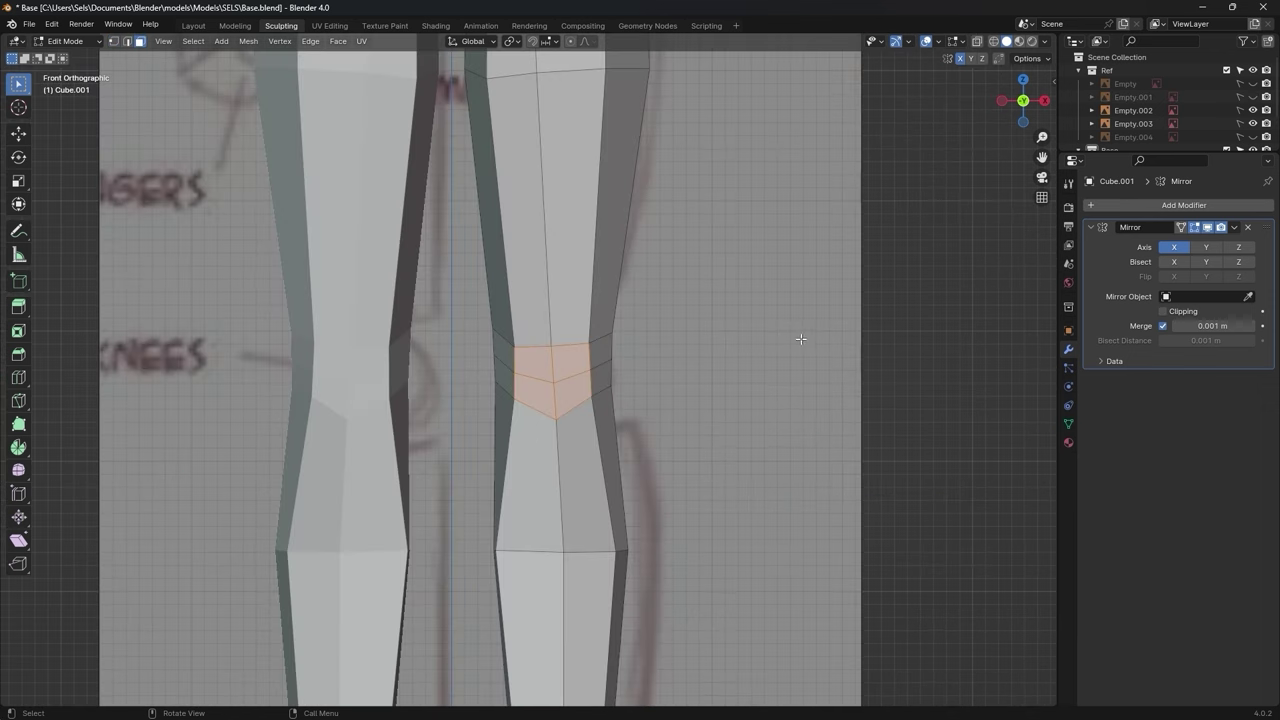
left_click(73, 85)
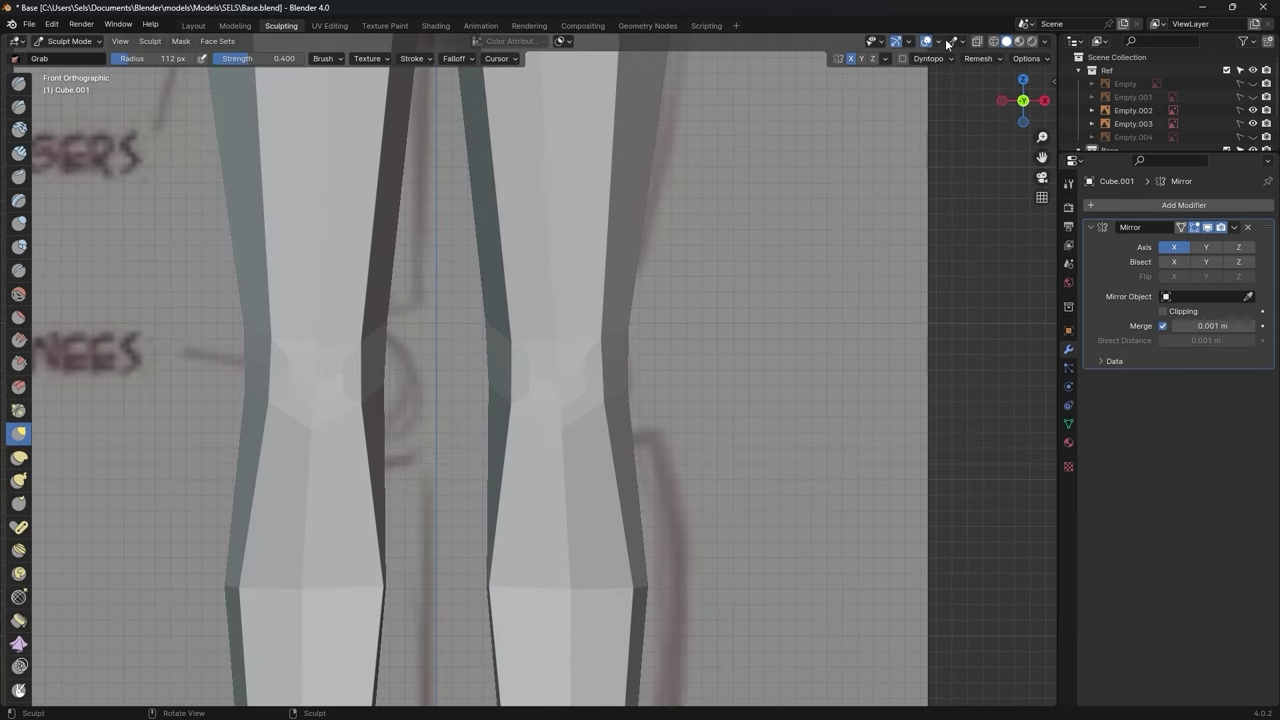
left_click(946, 43)
left_click(930, 290)
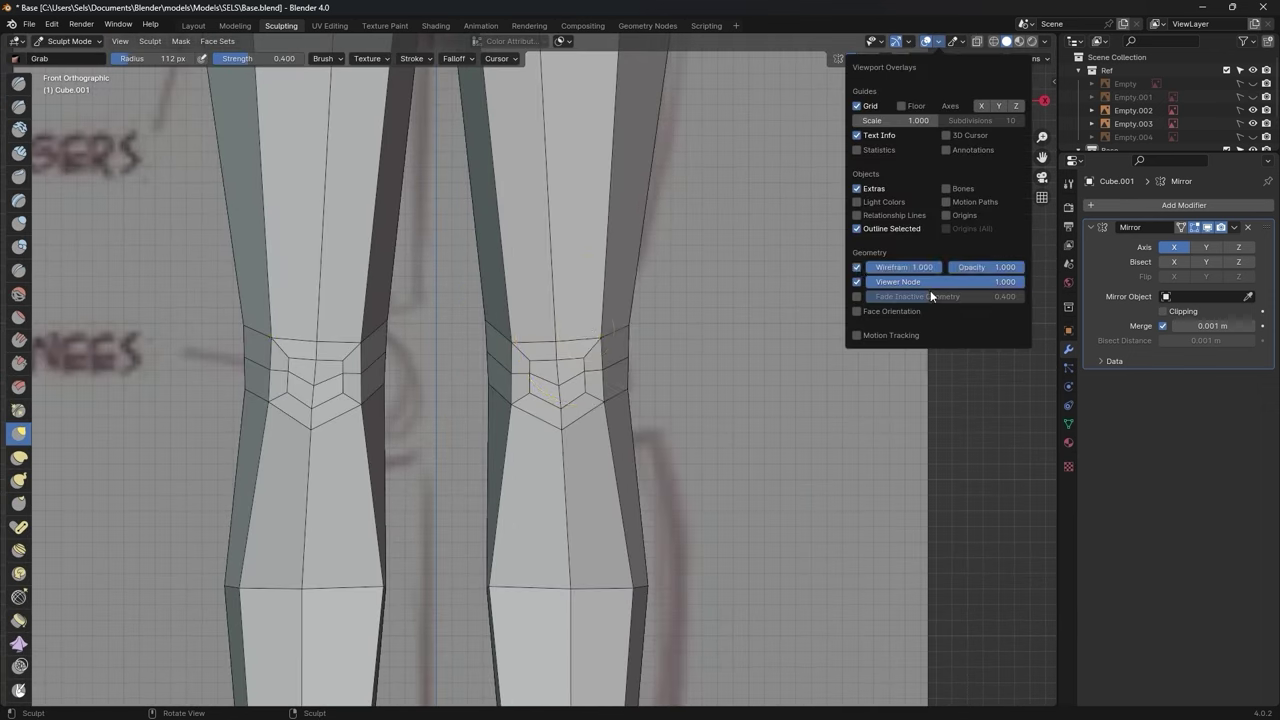
scroll(551, 330, "up", 4)
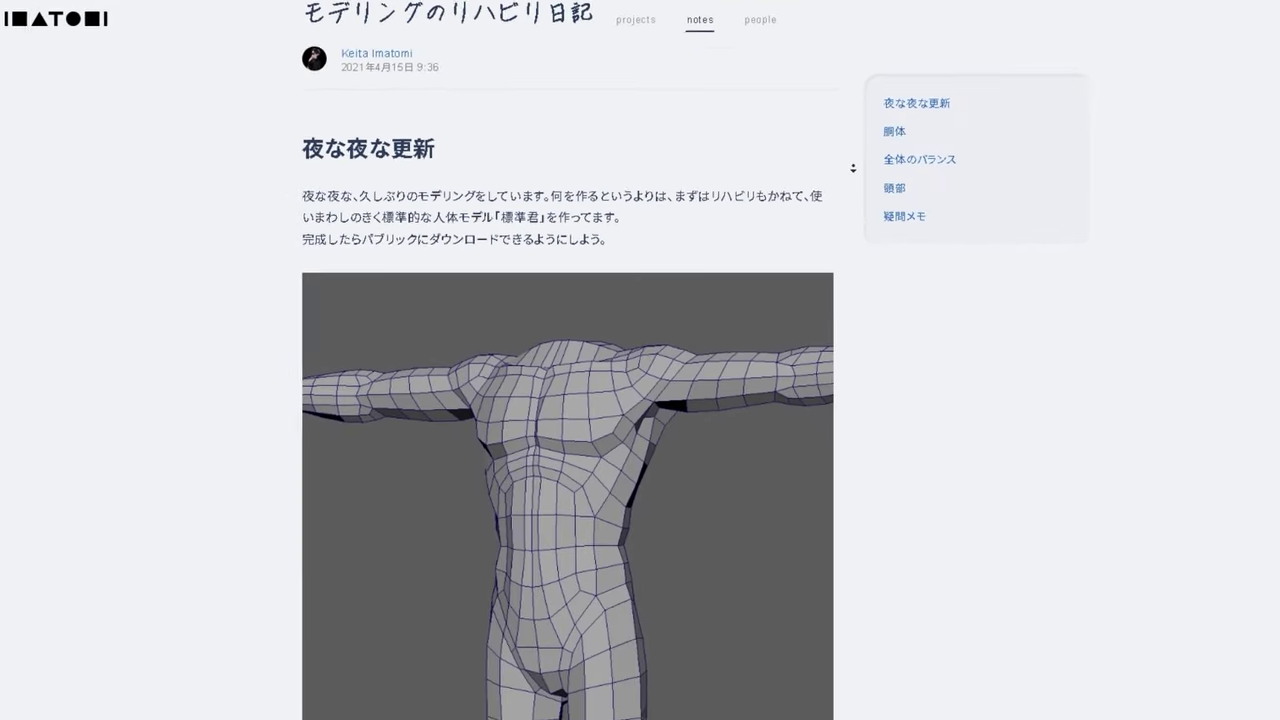
Step: Scroll down through the notes page's torso, back and full-body topology images
scroll(836, 168, "down", 4)
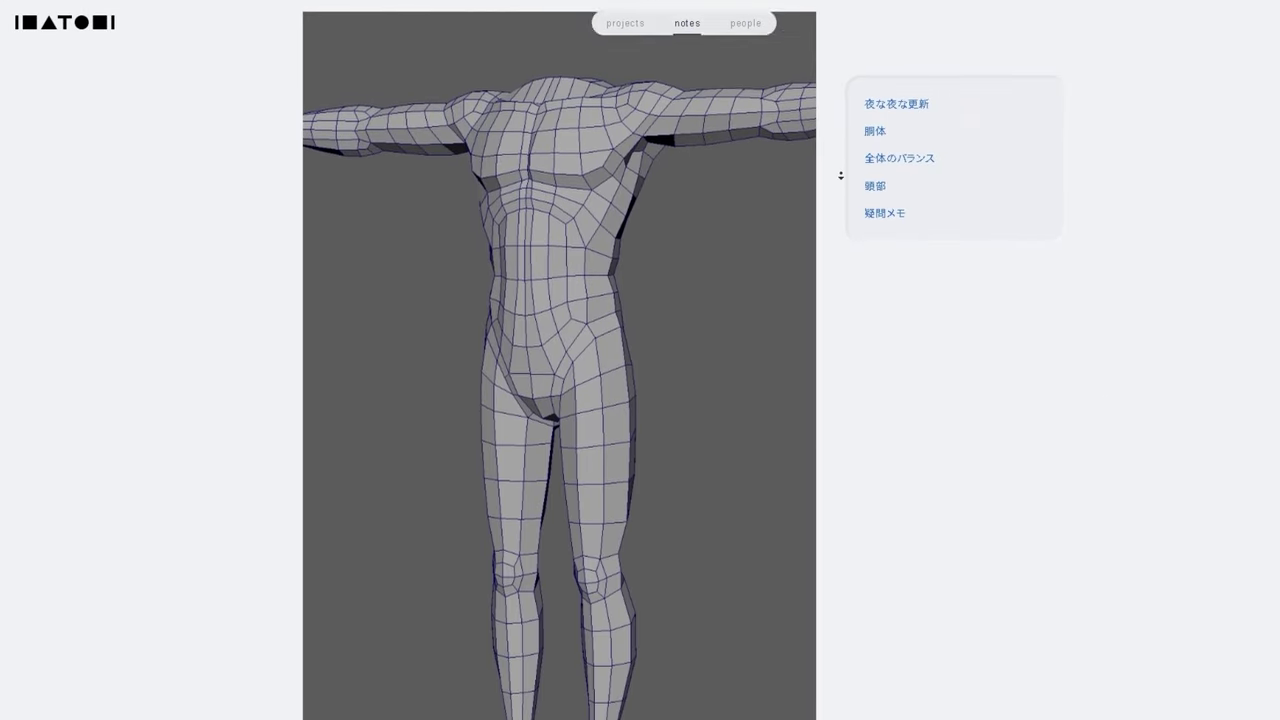
scroll(841, 175, "down", 4)
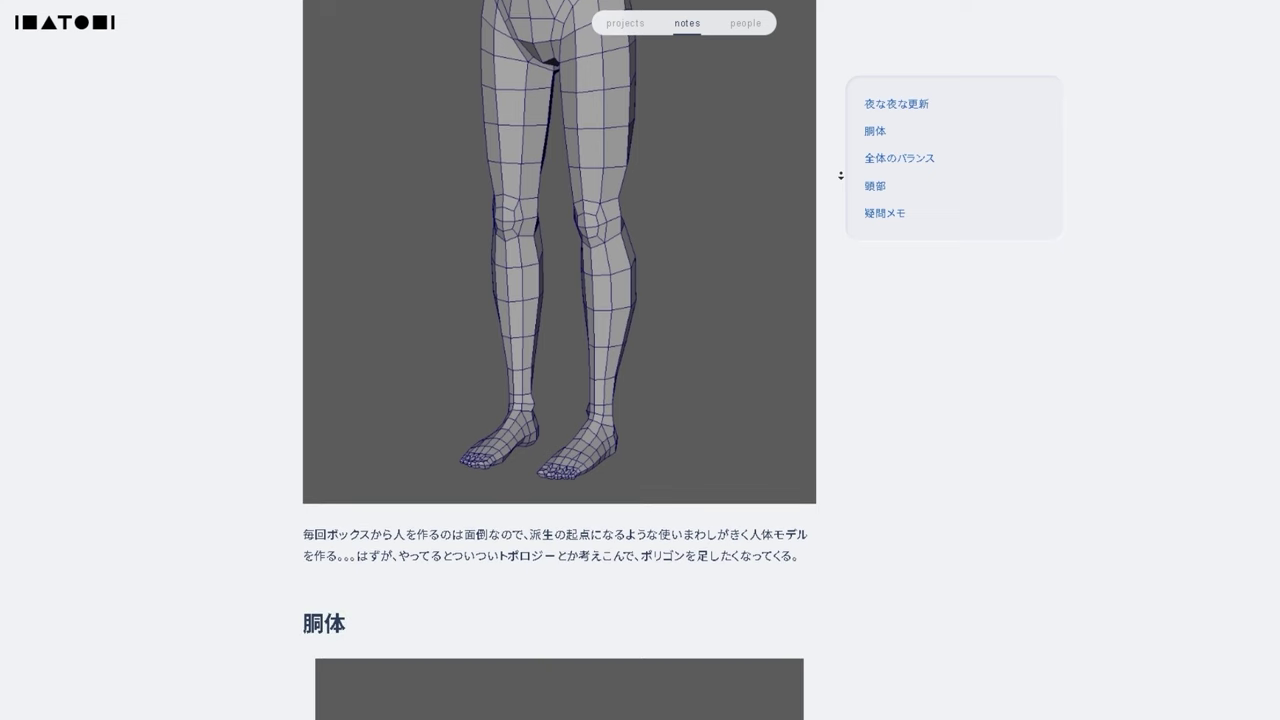
scroll(841, 175, "down", 4)
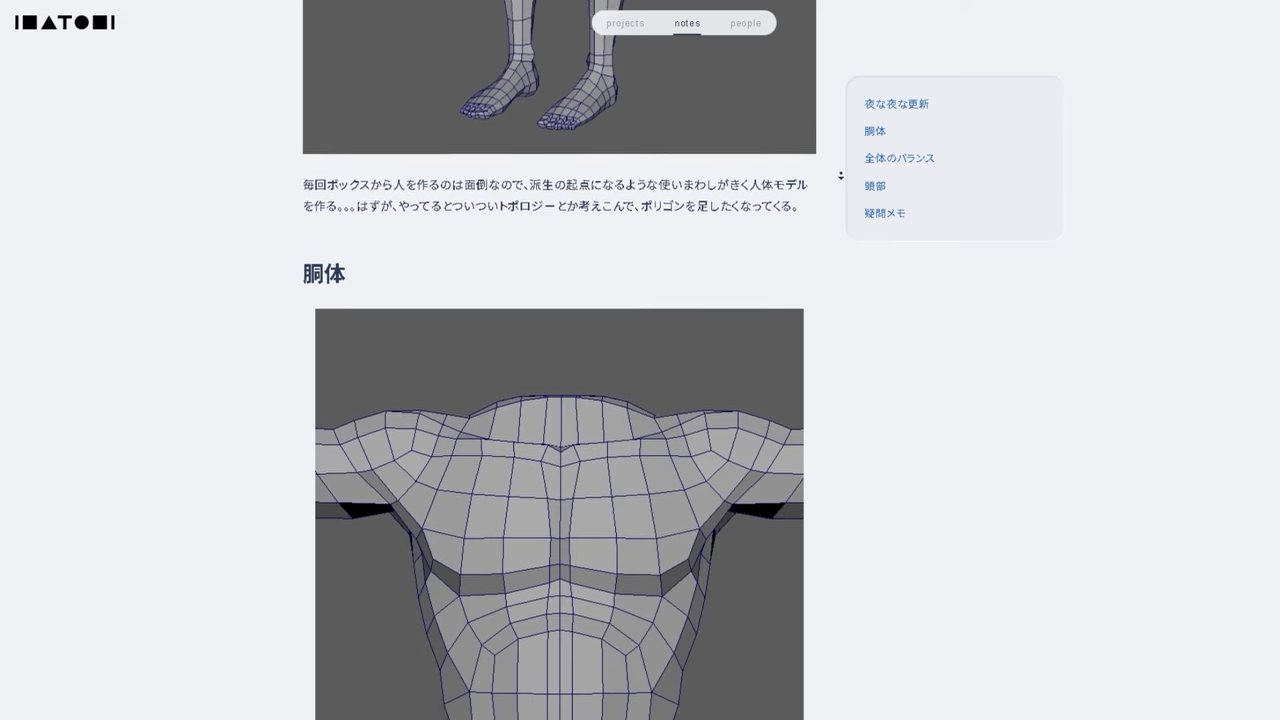
scroll(841, 175, "down", 4)
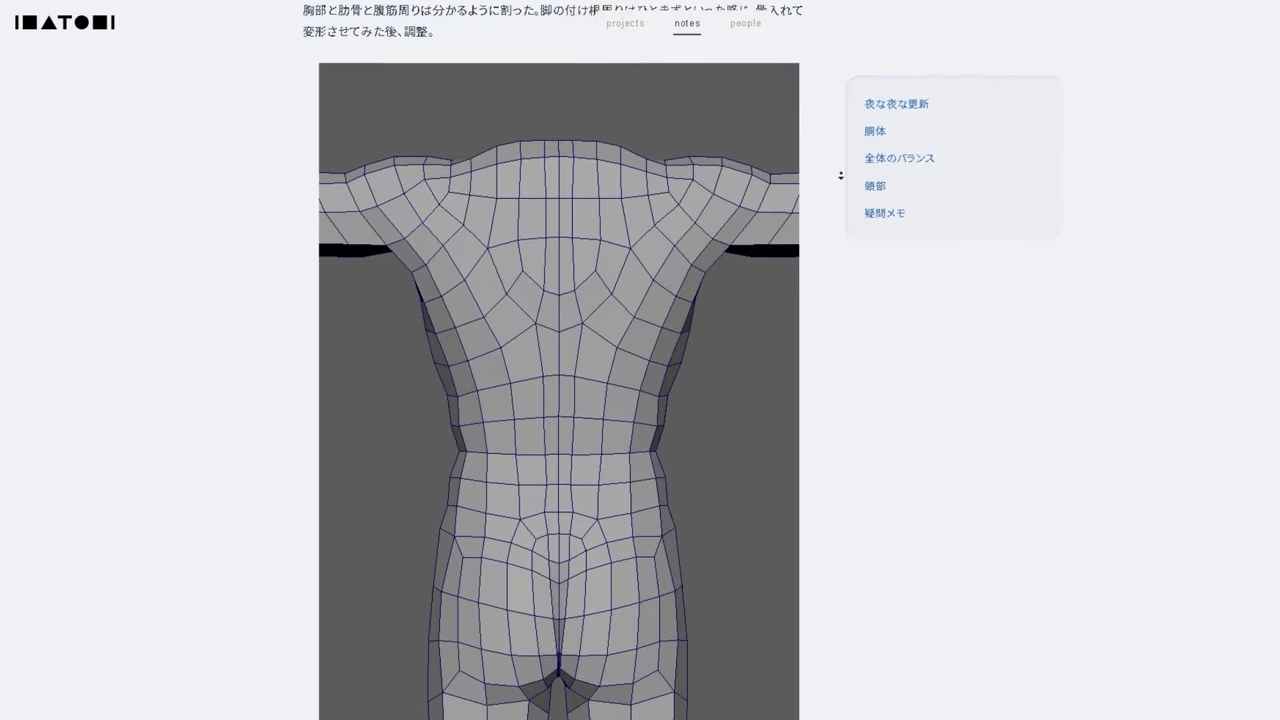
scroll(841, 175, "down", 4)
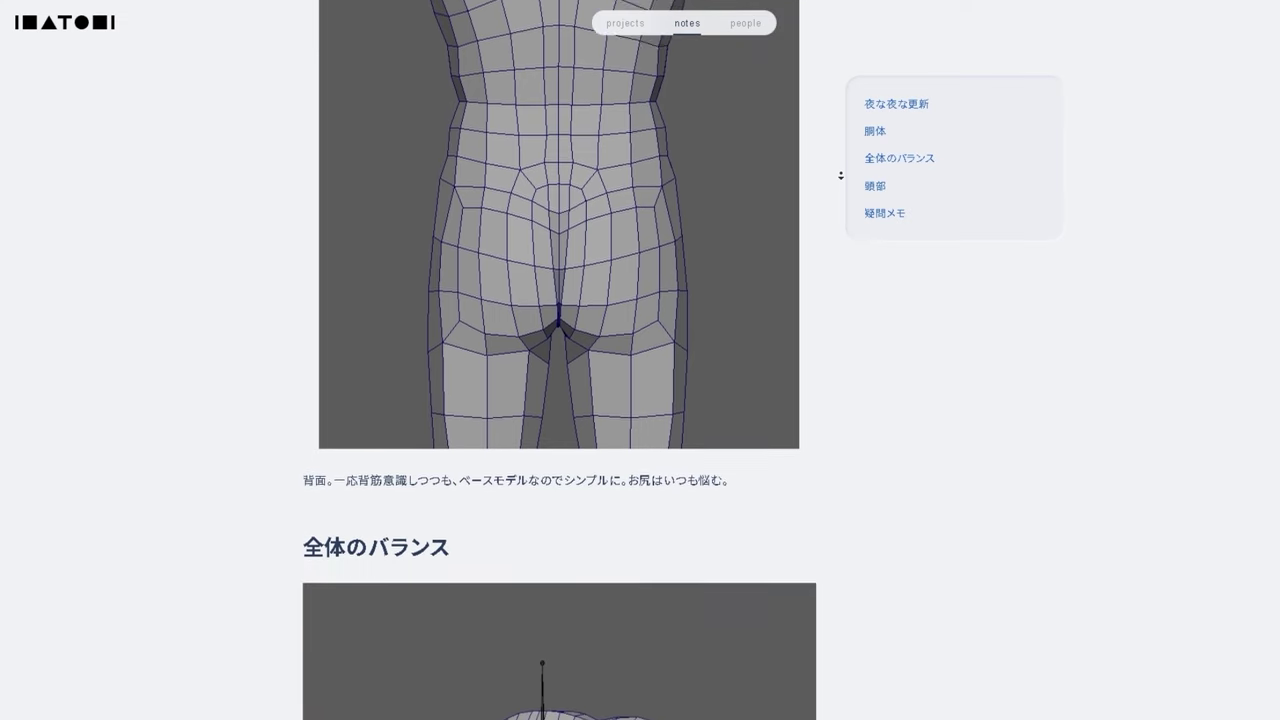
scroll(841, 175, "down", 4)
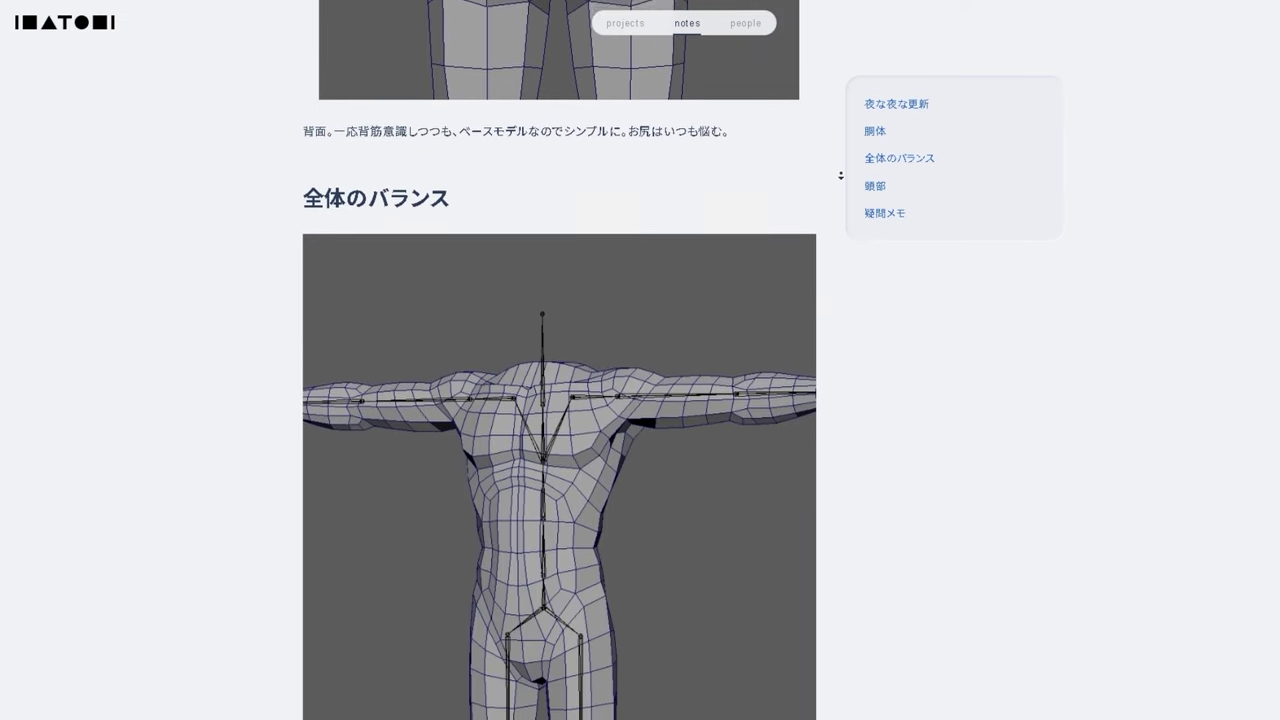
scroll(841, 175, "down", 4)
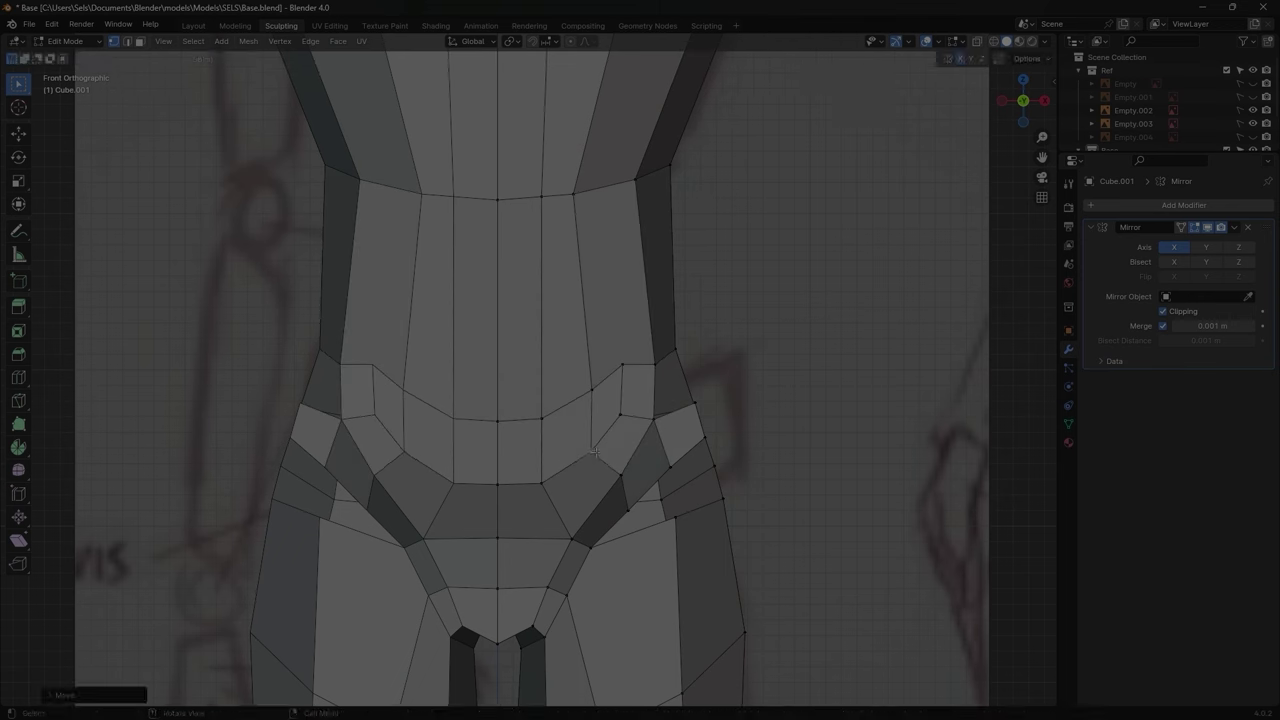
Step: Move the waist and upper-chest vertices to reshape the outline and save Base.blend
key("g")
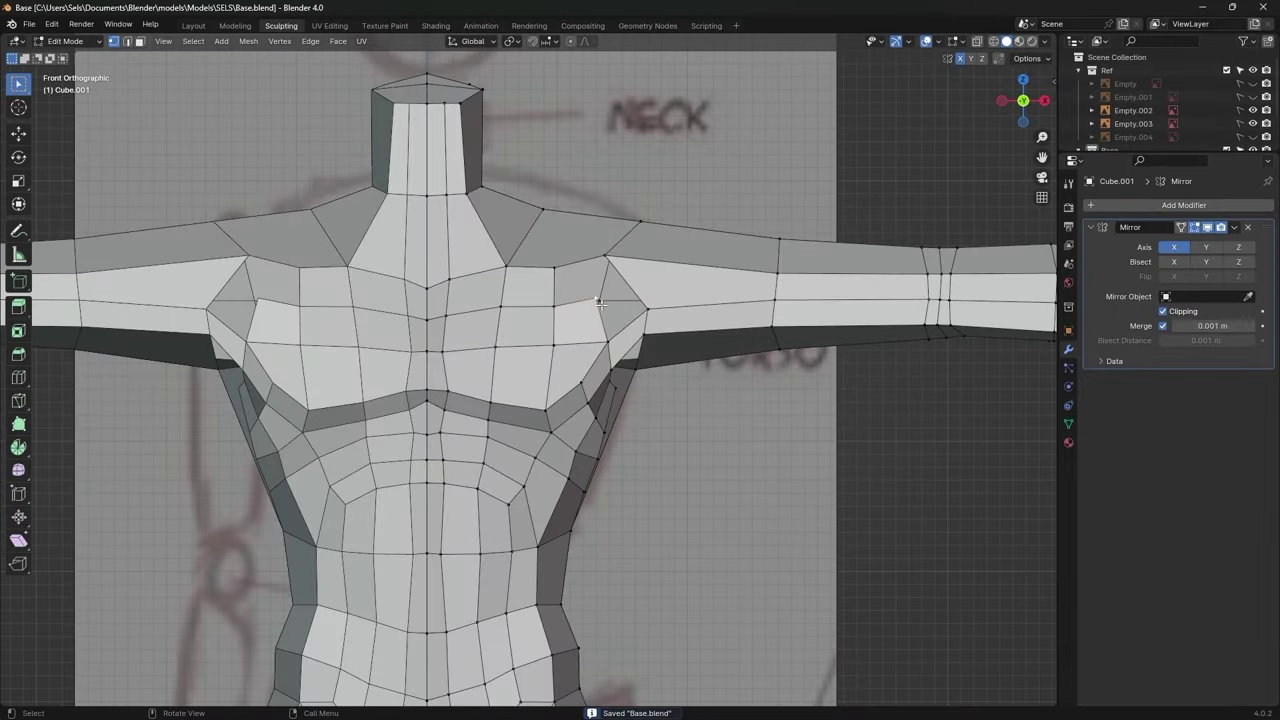
key("g")
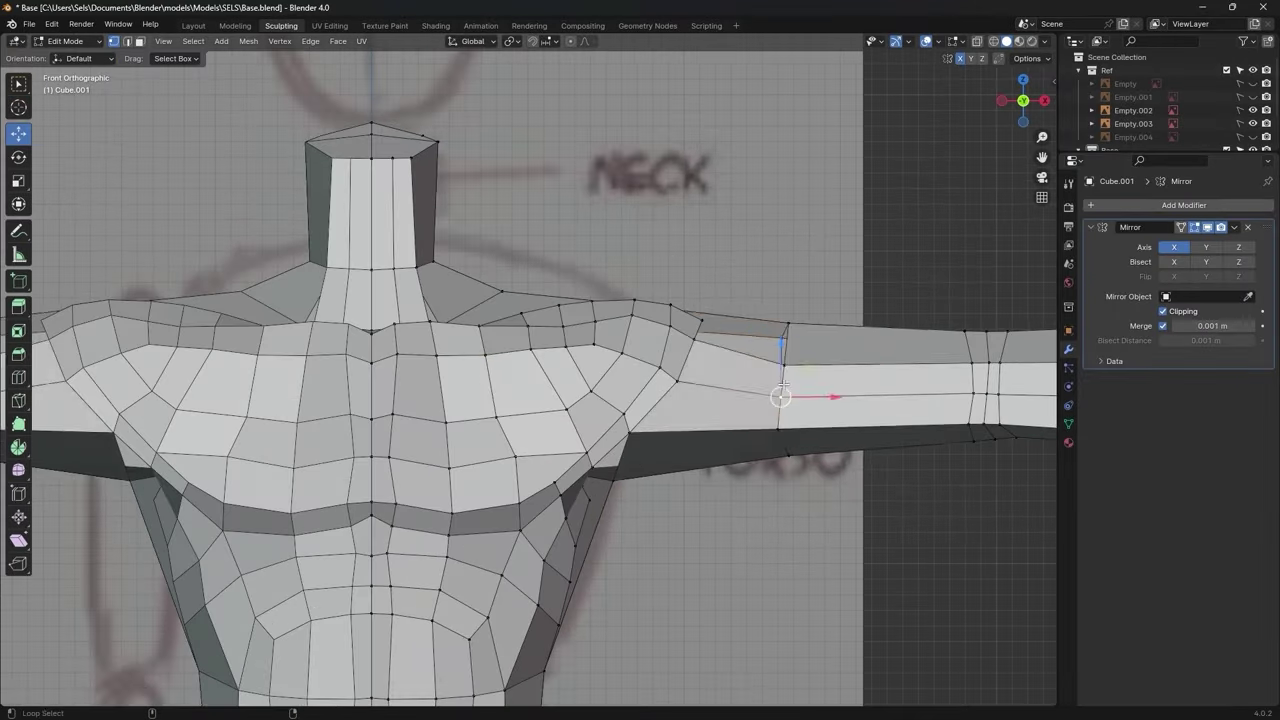
key("ctrl+s")
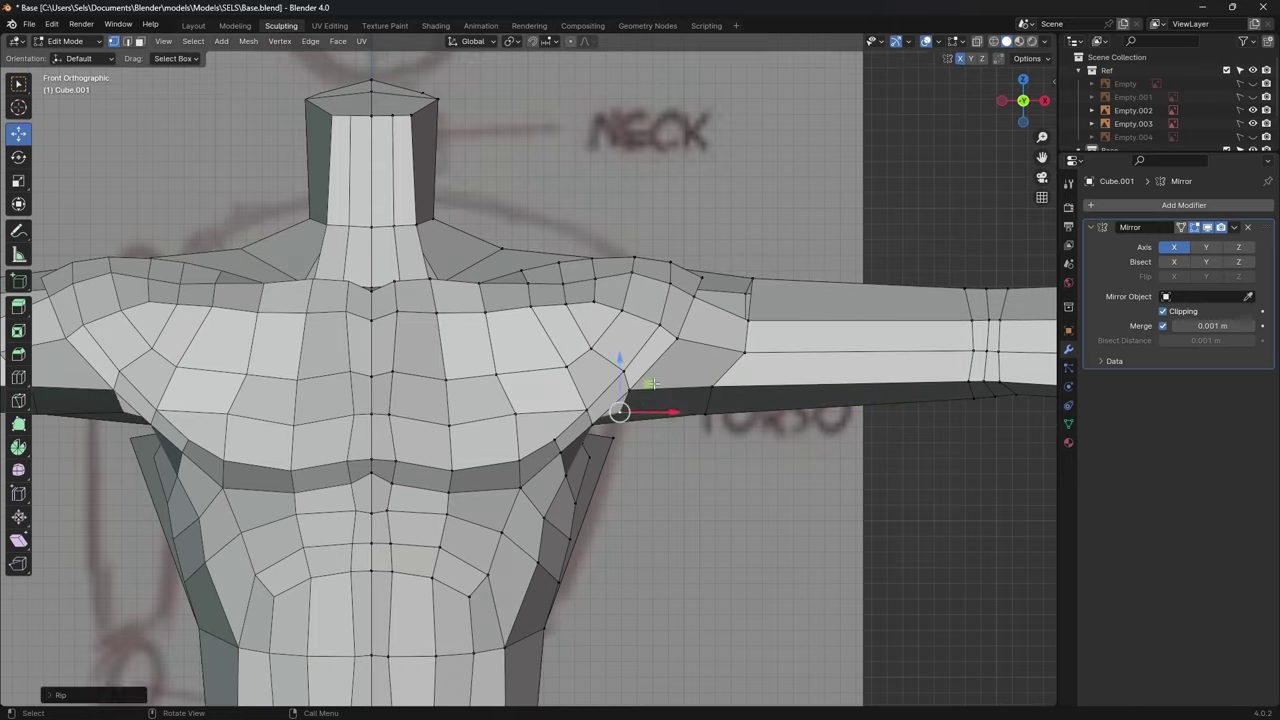
middle_click_drag(614, 400, 612, 458)
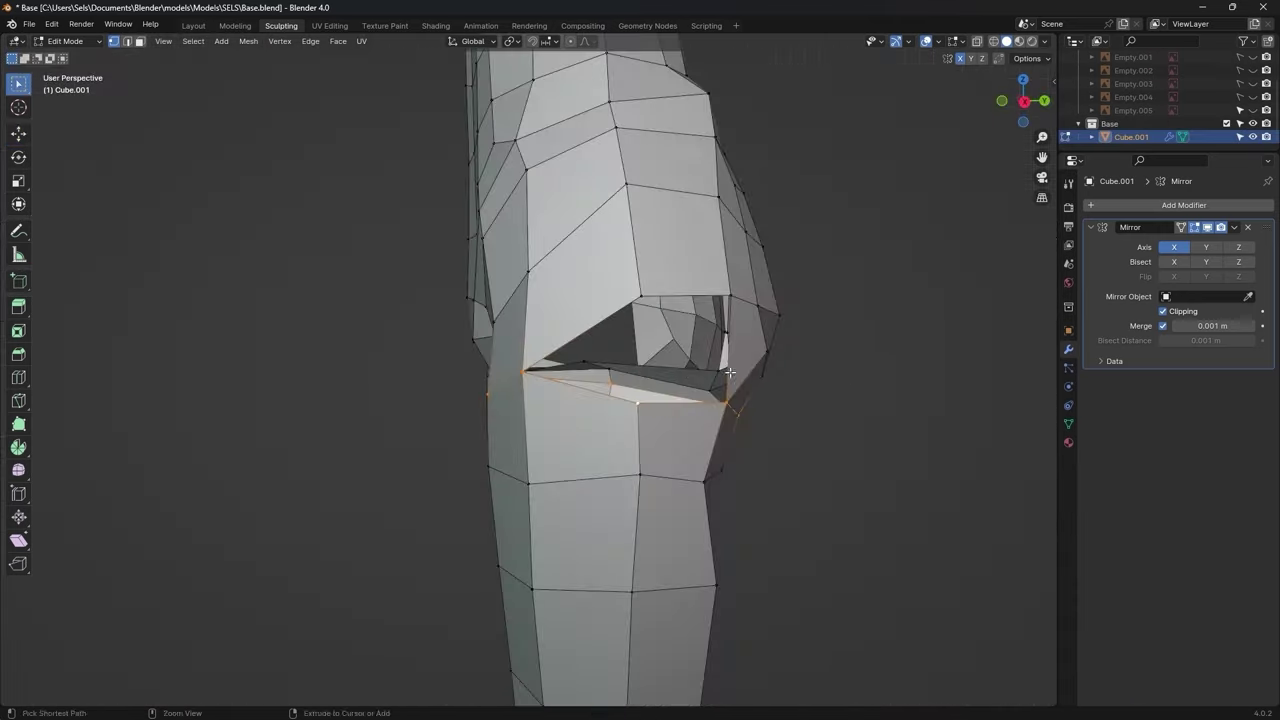
Step: Select the edges around the crotch hole, move a leg vertex into place, and save
key("ctrl+s")
middle_click_drag(650, 365, 673, 378)
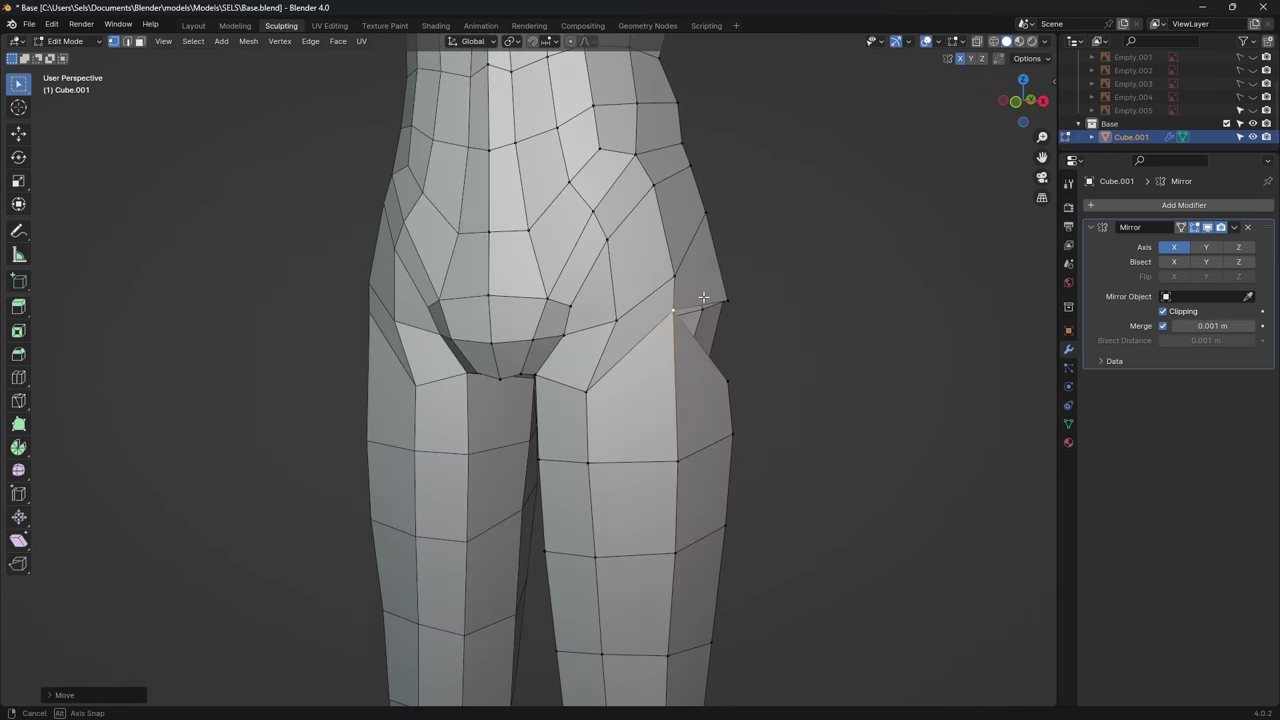
key("g")
key("ctrl+s")
Step: From a side view of the legs, save and start a Knife cut into the mesh
middle_click_drag(731, 380, 505, 381)
key("ctrl+s")
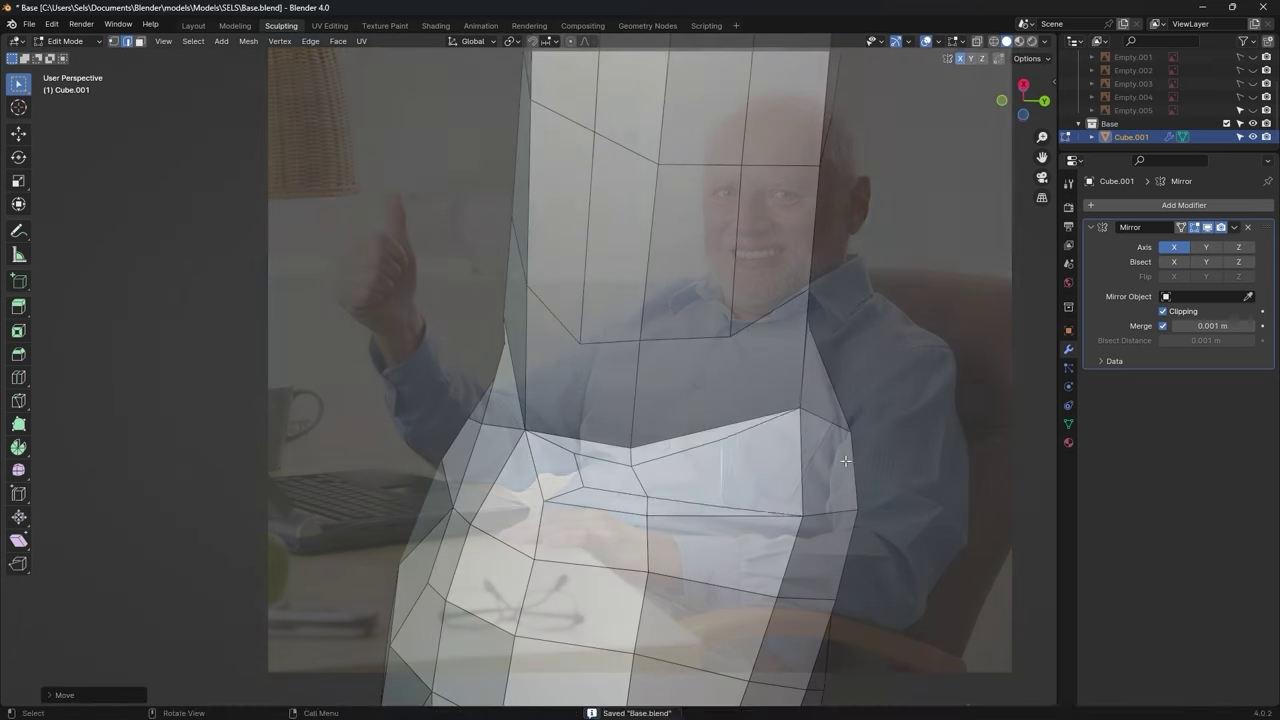
key("k")
left_click(574, 438)
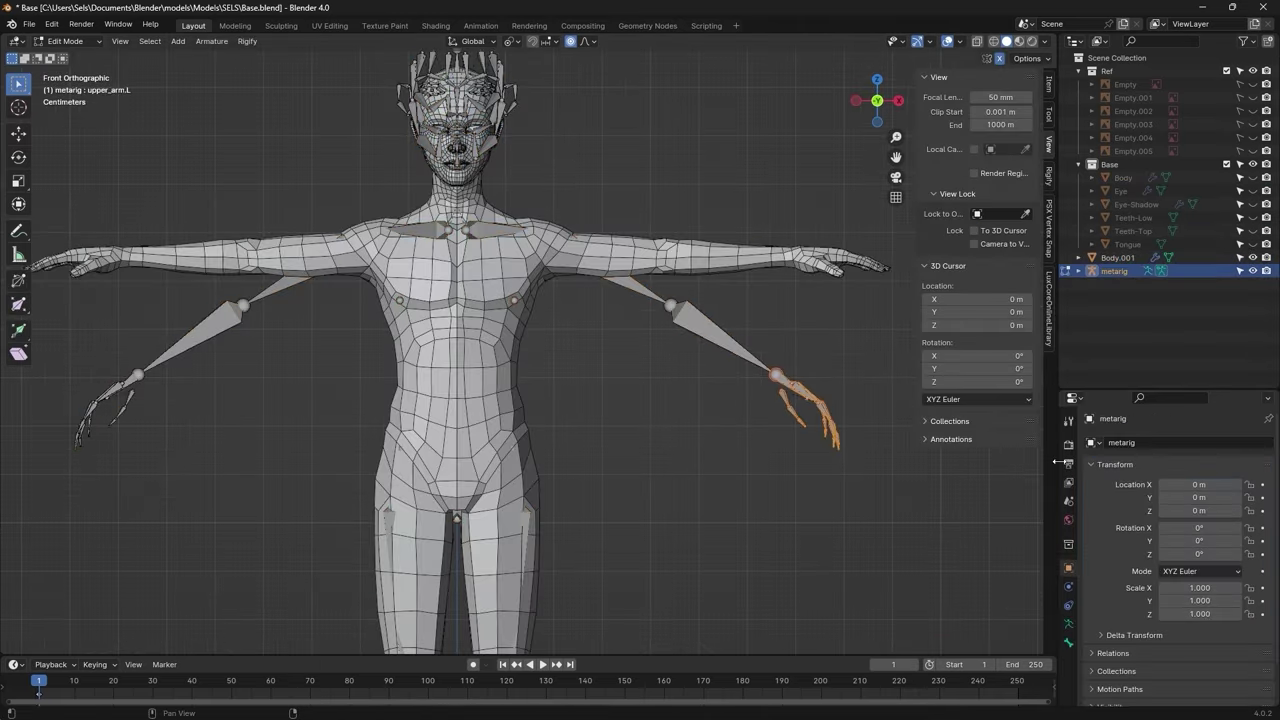
Step: Enable In Front on the armature so the metarig bones show through the body
left_click(1068, 623)
scroll(1123, 651, "down", 3)
left_click(1163, 577)
Step: Scale the rig to fit the body and resize the proportion reference image
key("s")
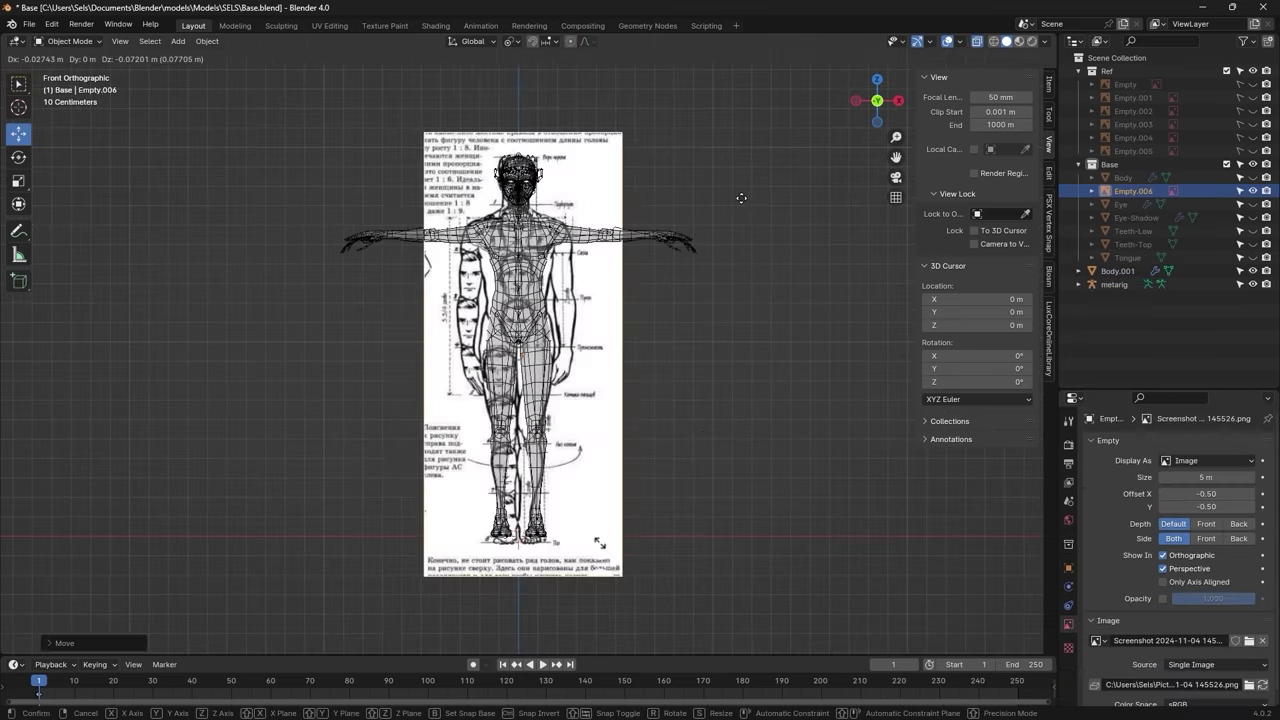
left_click(603, 534)
scroll(632, 258, "up", 5)
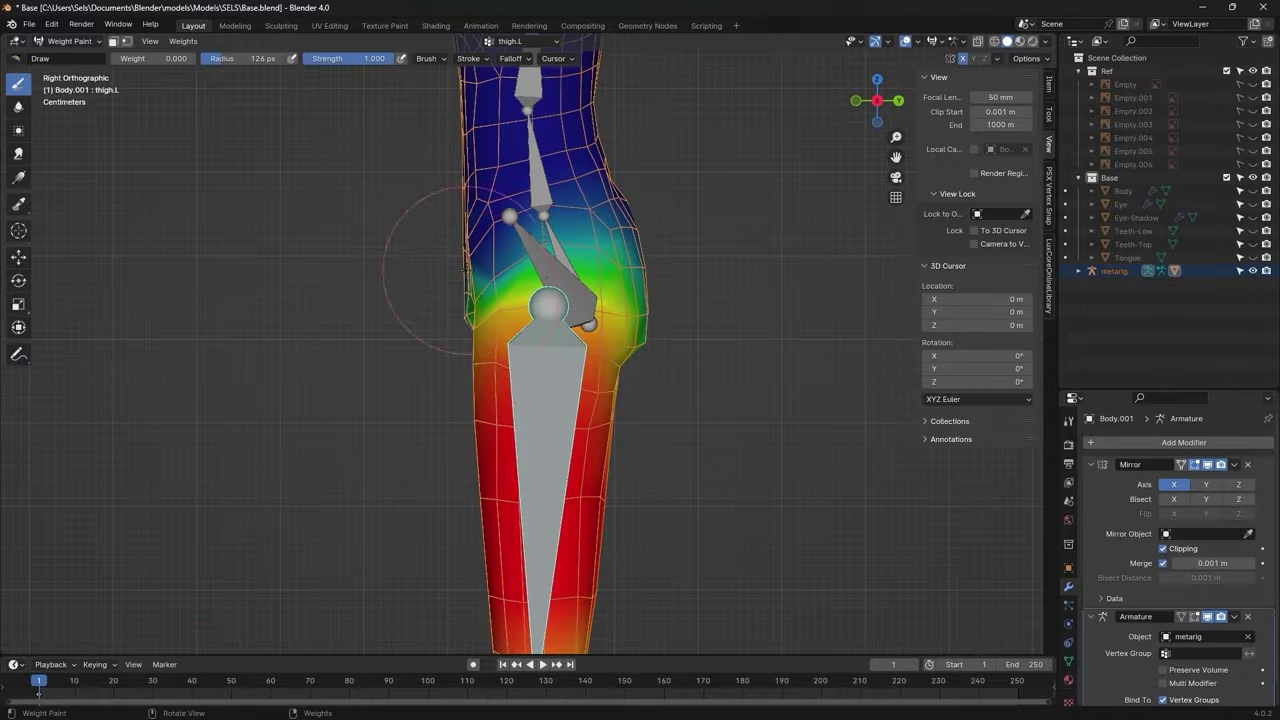
Step: Orbit around the legs and rig, then go through Pose Mode into Weight Paint mode
scroll(467, 268, "down", 2)
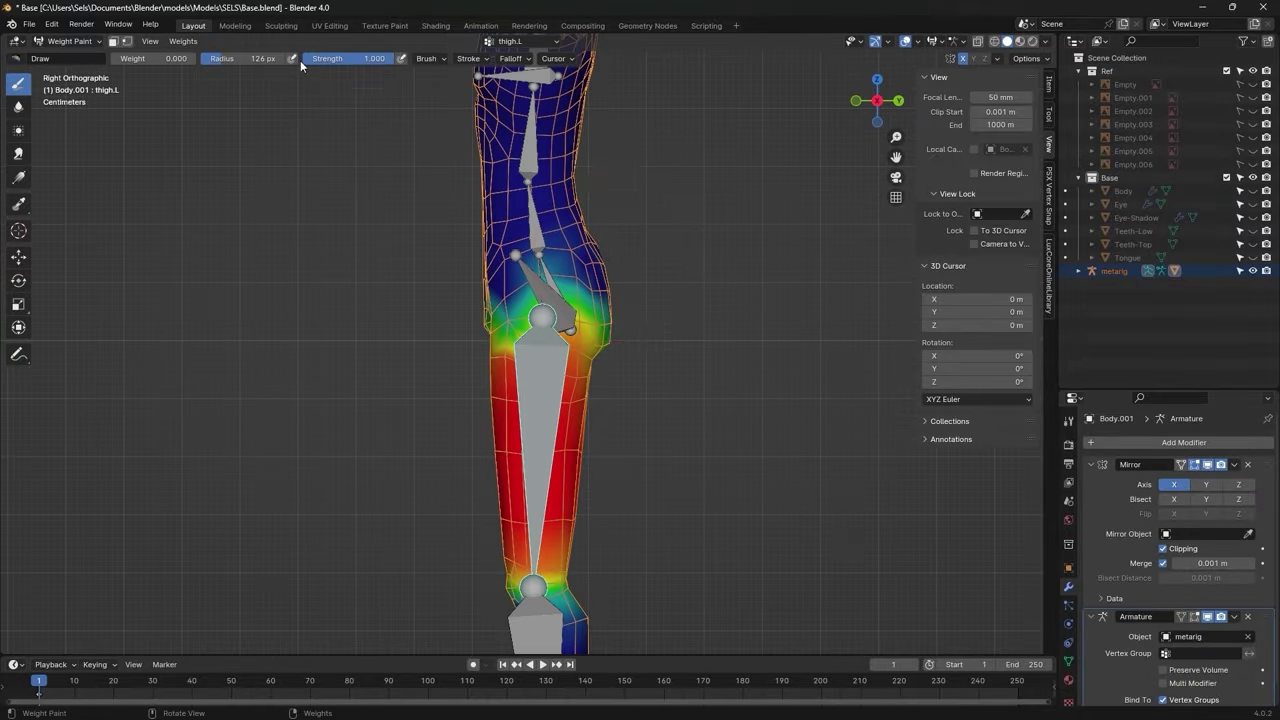
middle_click_drag(578, 286, 500, 250)
left_click(70, 41)
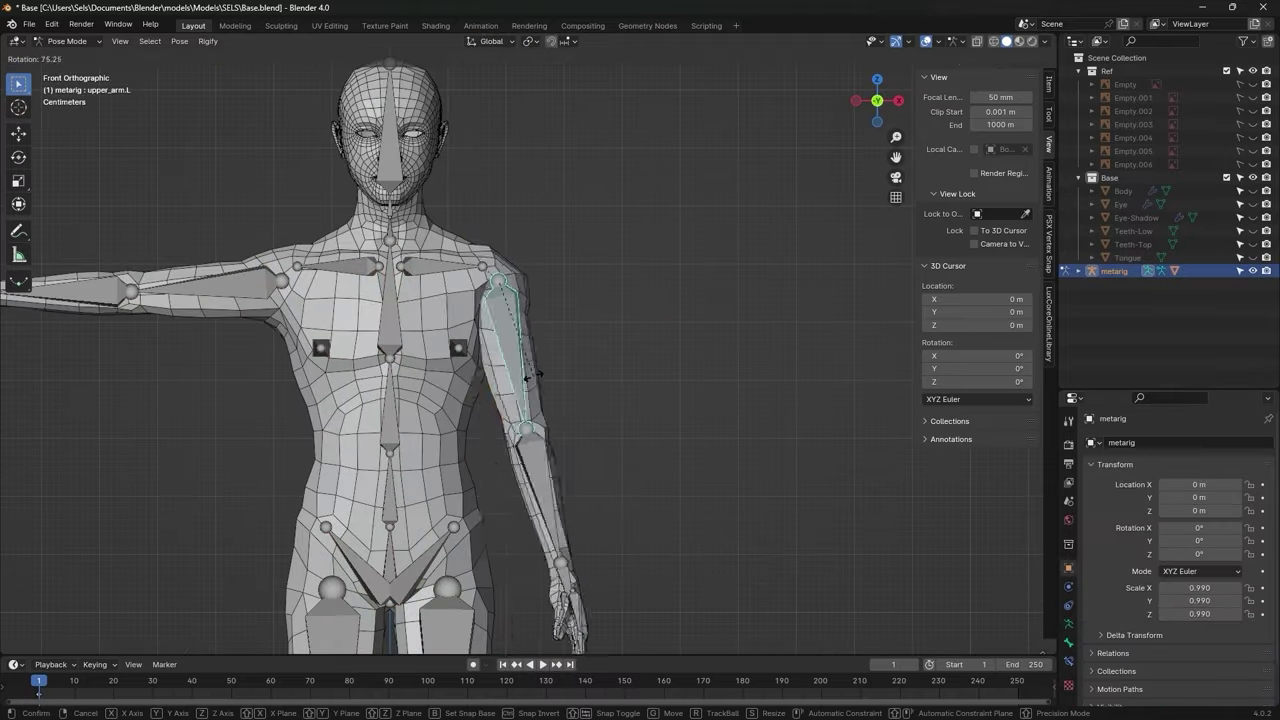
left_click(70, 41)
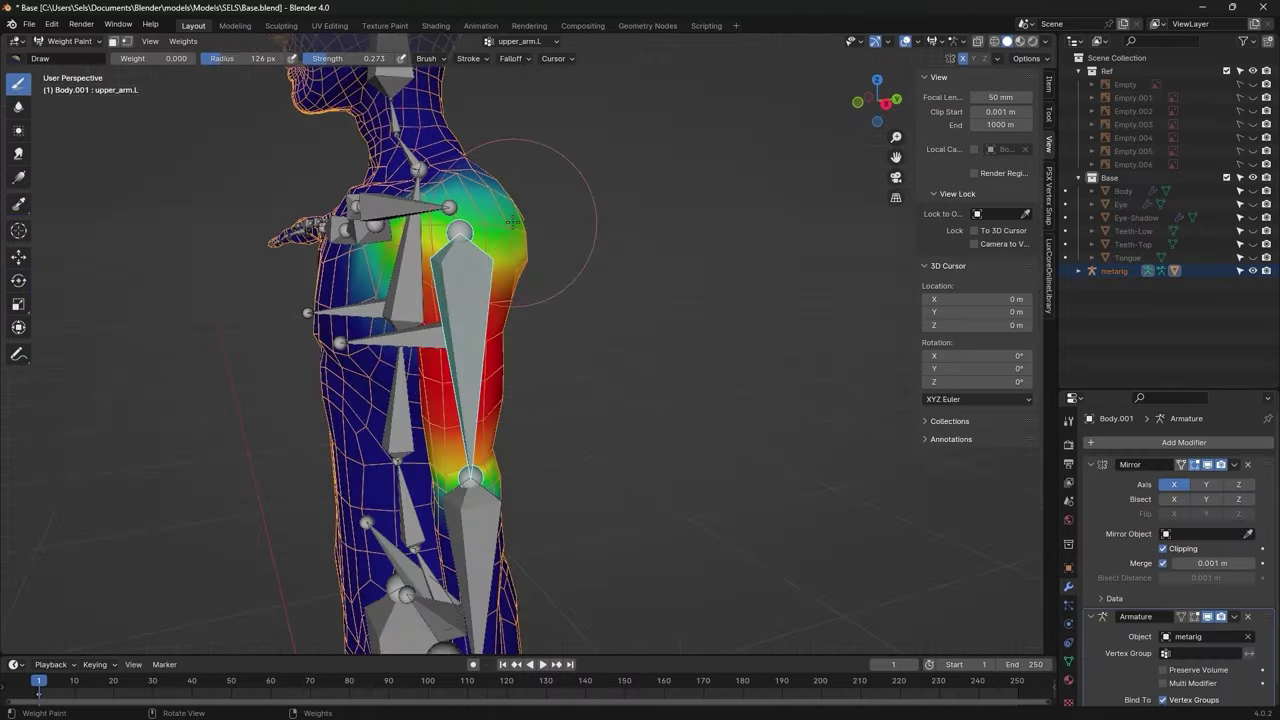